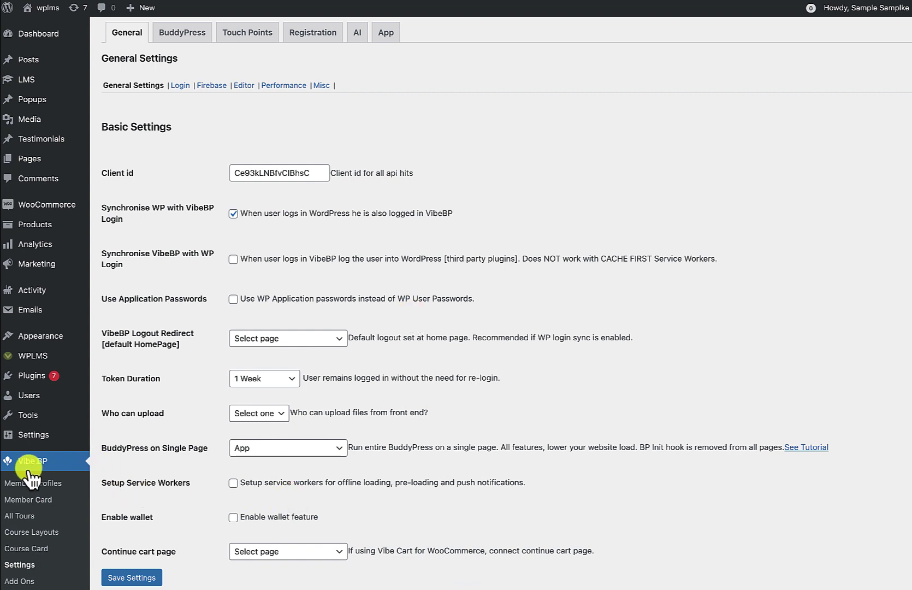
- Open the Performance settings and review the baseline 101.19 MB, 2.107 s, 70-query figures
left_click(279, 87)
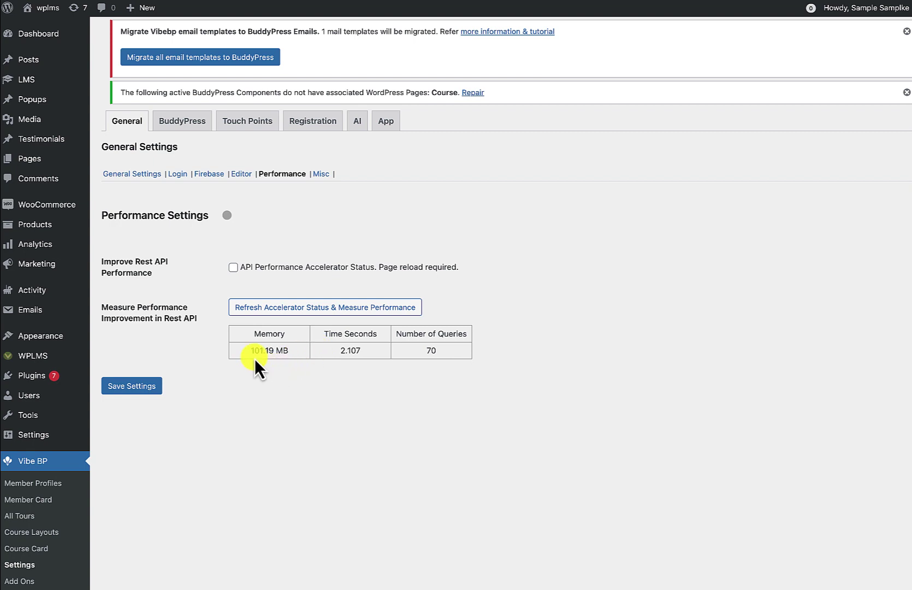
left_click_drag(251, 352, 285, 351)
left_click(286, 367)
left_click_drag(244, 354, 276, 351)
left_click_drag(339, 352, 476, 354)
left_click(370, 389)
- Enable the API Performance Accelerator, save the setting, and reload the page to apply it
left_click(233, 267)
left_click(137, 388)
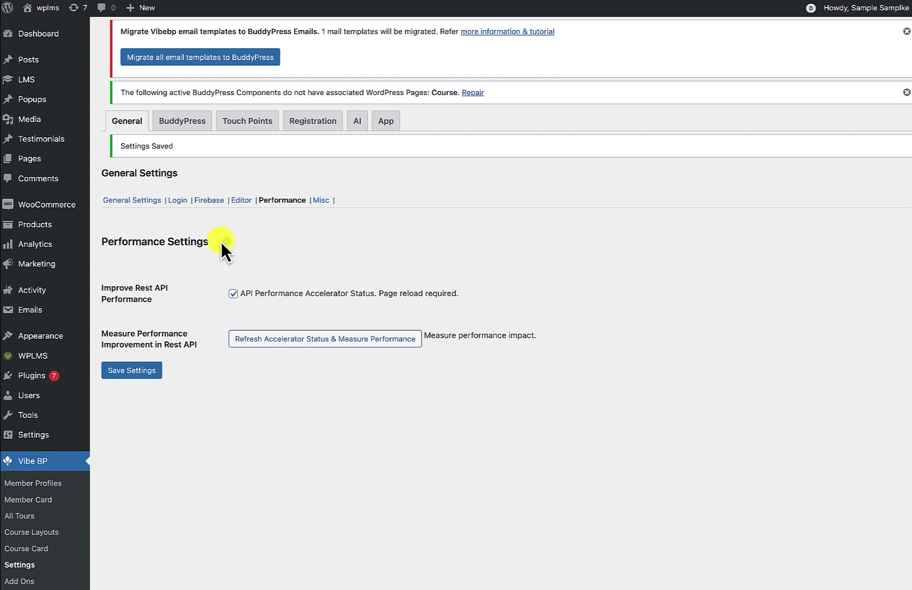
right_click(271, 225)
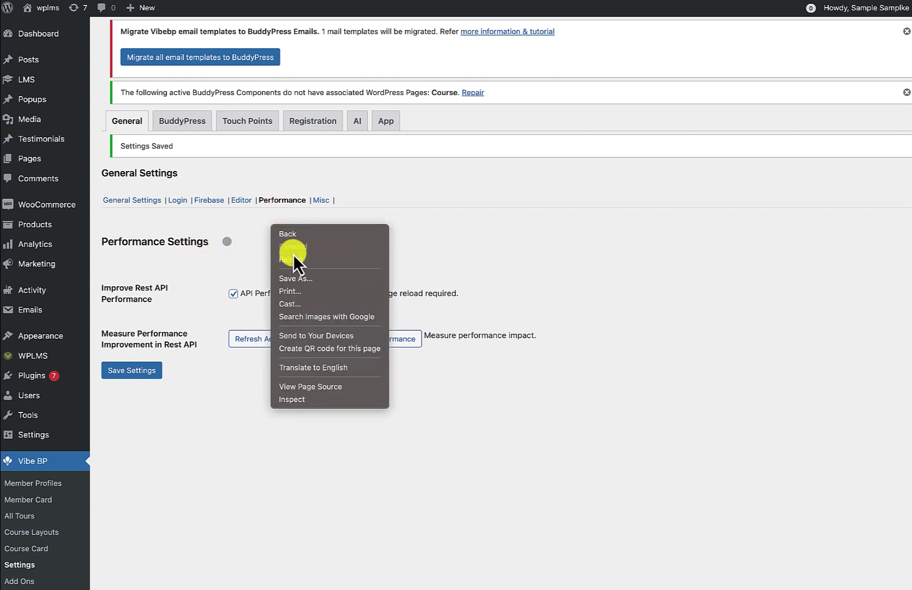
key("Escape")
left_click_drag(378, 293, 461, 295)
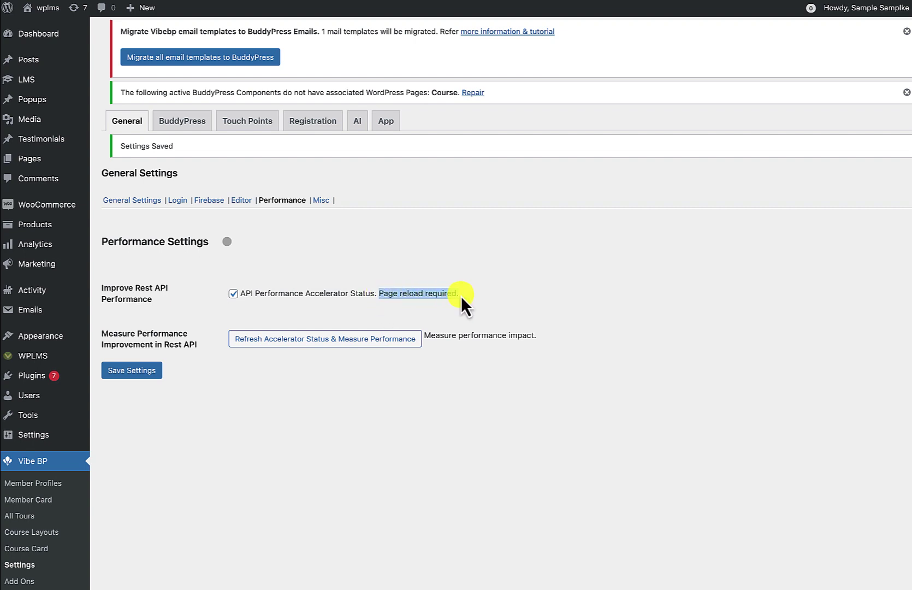
key("super+r")
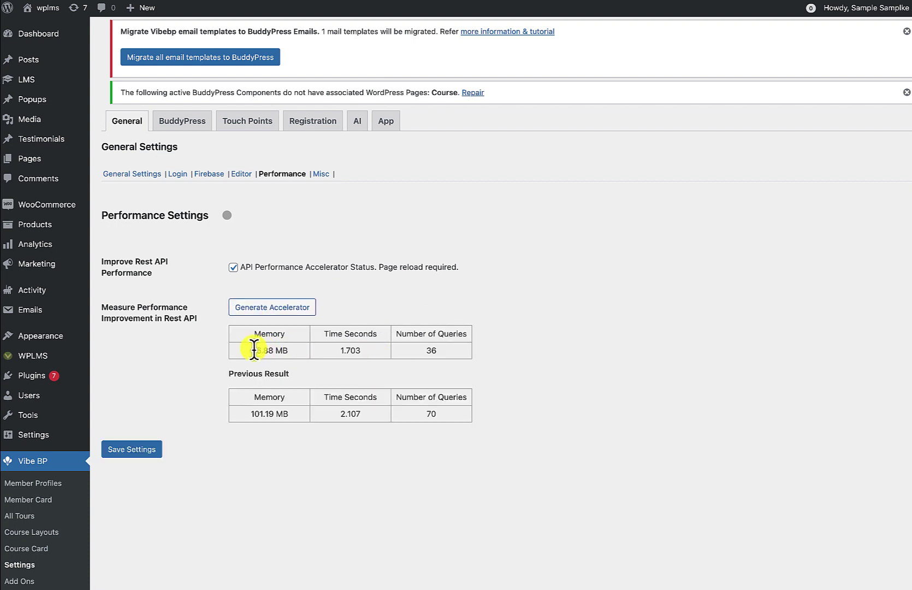
- Measure with the accelerator on (0.662 s, 33 queries), then disable it, save, and re-measure
left_click(286, 180)
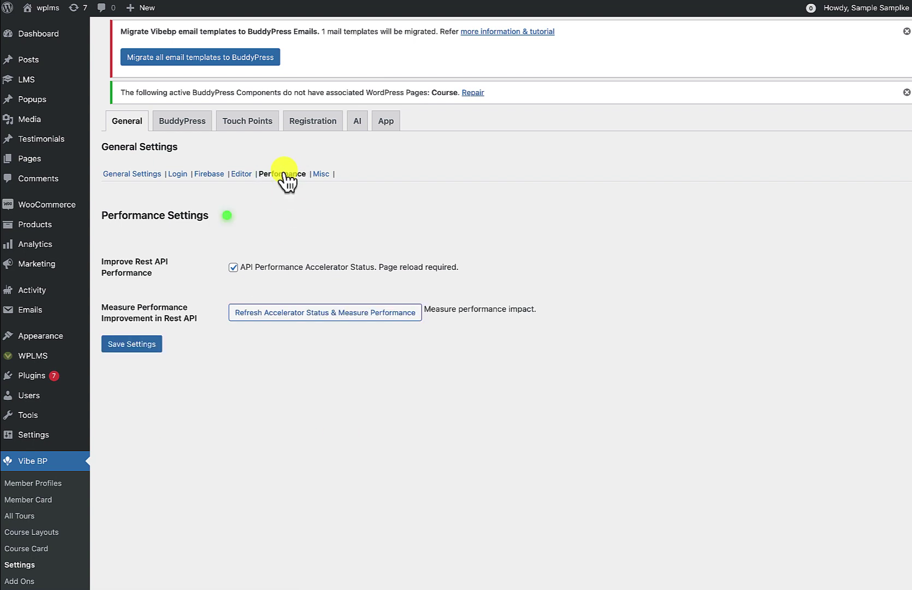
left_click(291, 316)
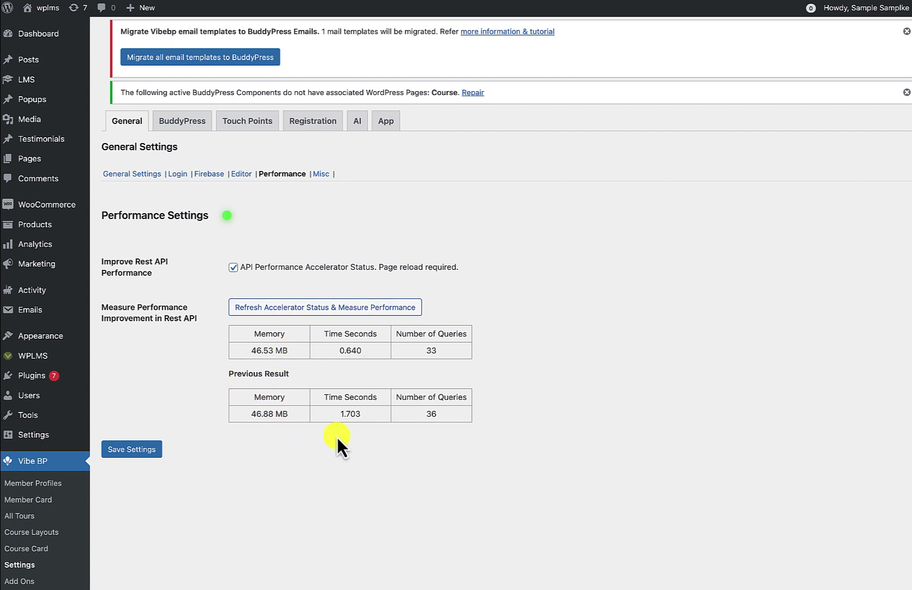
left_click(233, 267)
left_click(142, 449)
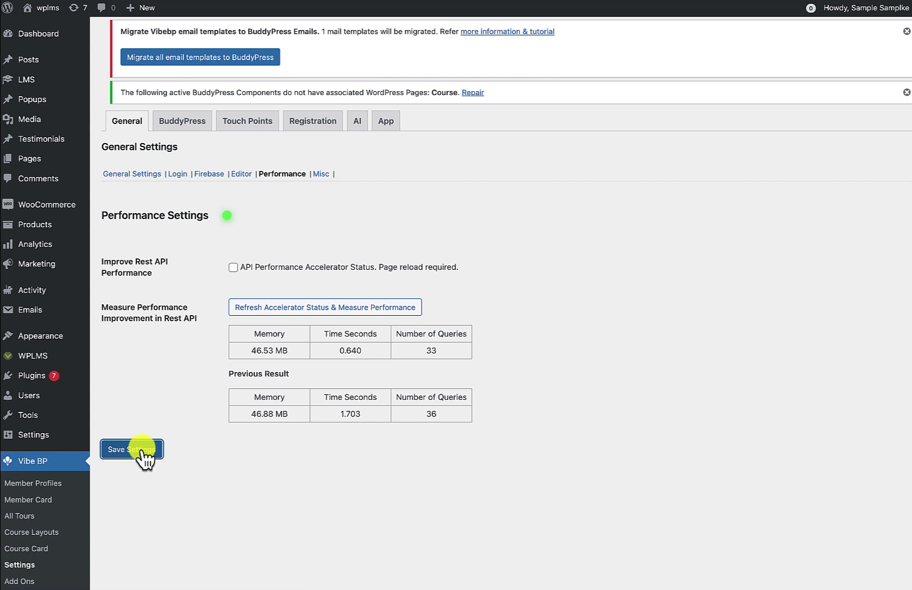
left_click(280, 201)
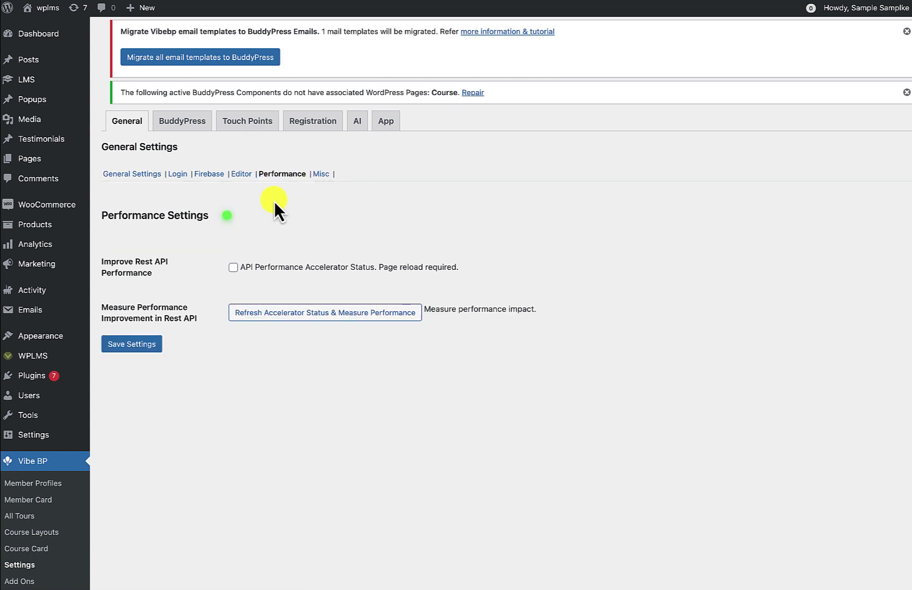
left_click(257, 313)
- Review the unaccelerated 101.19 MB, 1.753 s, 70-query result, then re-enable and save the accelerator
left_click(277, 176)
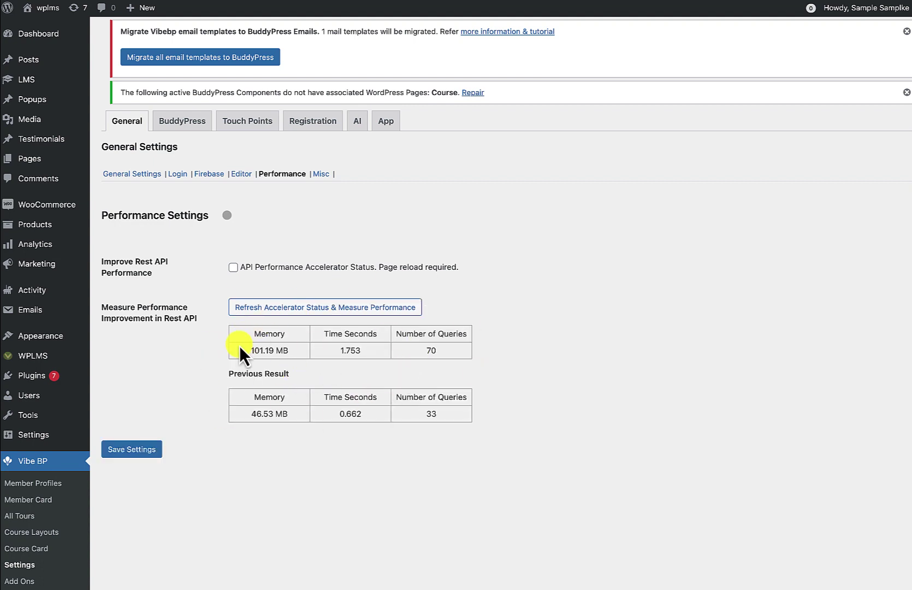
left_click_drag(241, 347, 450, 358)
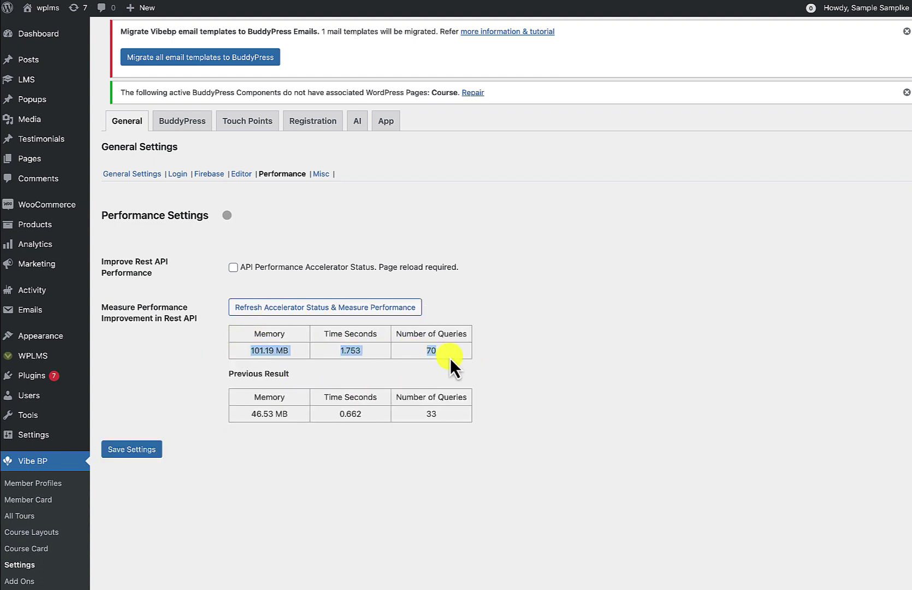
left_click(450, 358)
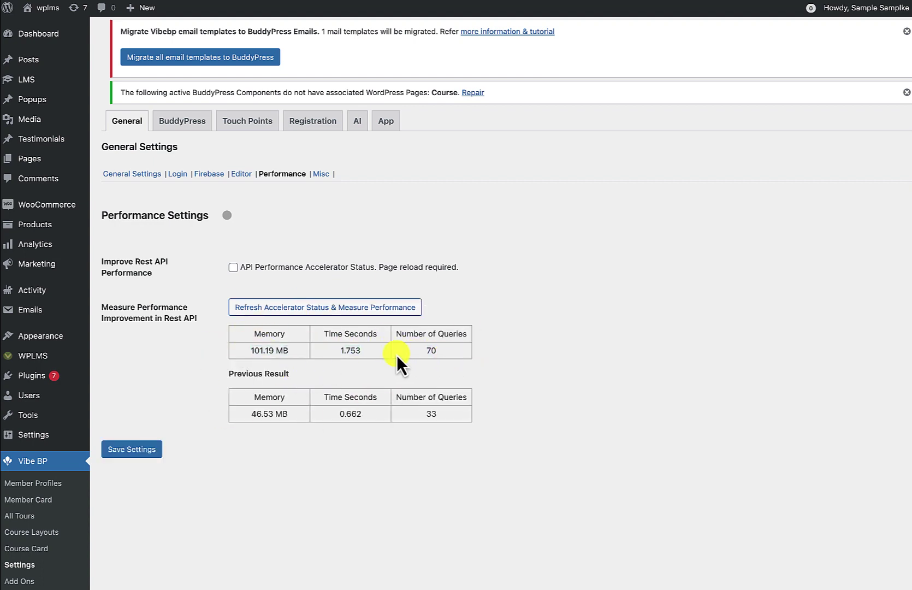
left_click(233, 268)
left_click(134, 450)
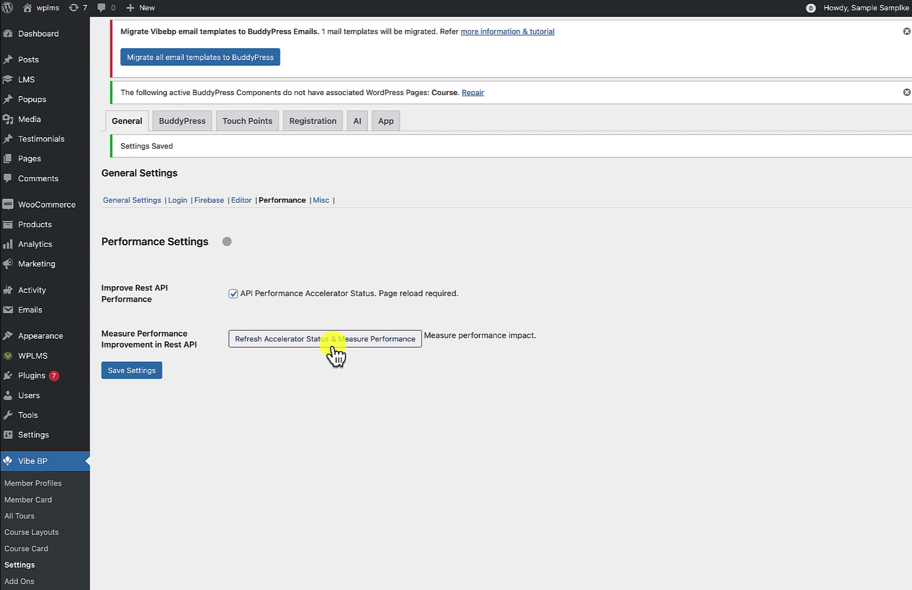
- Reload Performance and measure with the accelerator enabled, getting 0.671 s and 33 queries
left_click(290, 205)
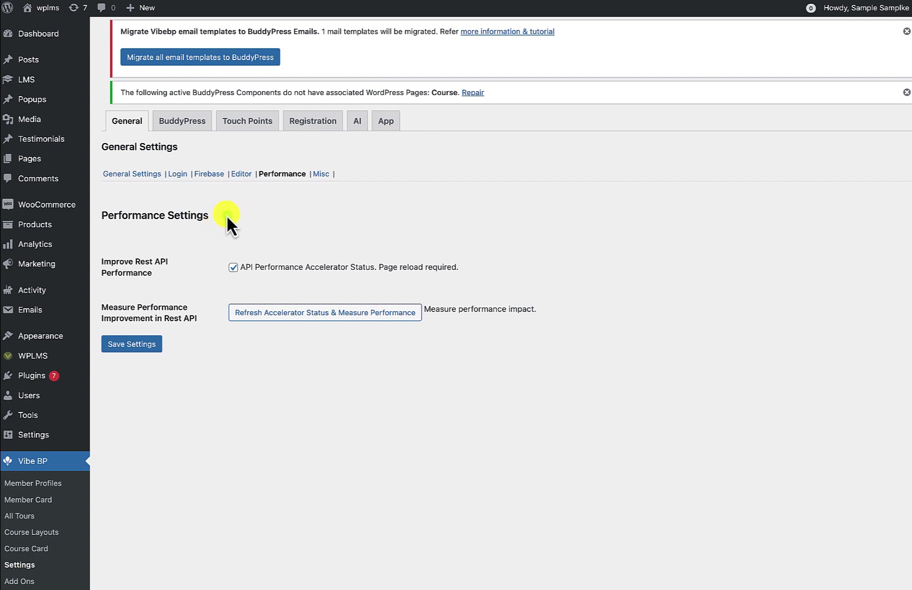
mouse_move(227, 216)
left_click(282, 316)
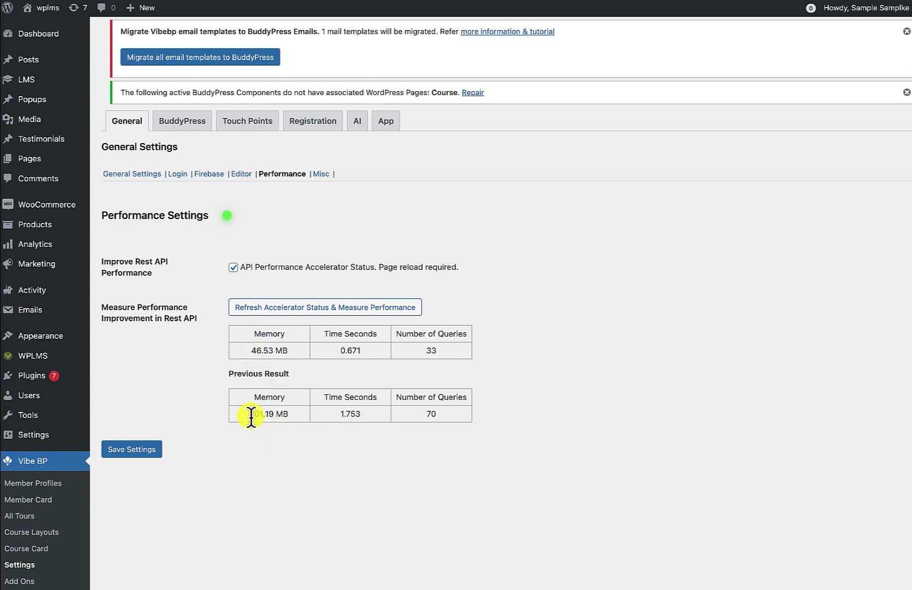
- Compare new versus previous results: 46.53 vs 101.19 MB, 33 vs 70 queries, 0.671 vs 1.753 s
left_click_drag(251, 417, 292, 415)
left_click_drag(251, 350, 275, 350)
left_click_drag(435, 413, 416, 413)
left_click_drag(442, 350, 424, 350)
left_click_drag(368, 414, 339, 414)
left_click_drag(341, 351, 377, 358)
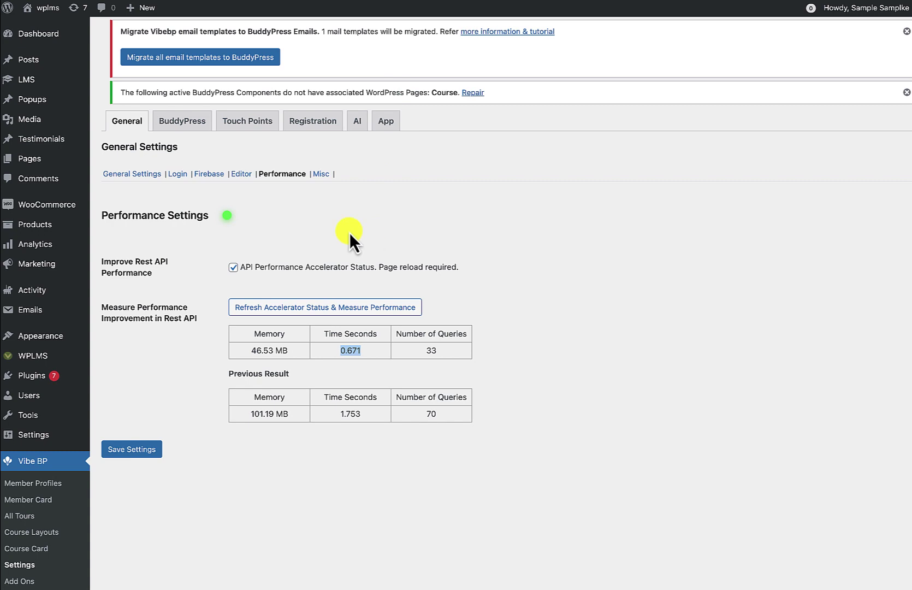
- Disable the accelerator, save, re-measure, and reload the Performance section
left_click(233, 267)
left_click(138, 451)
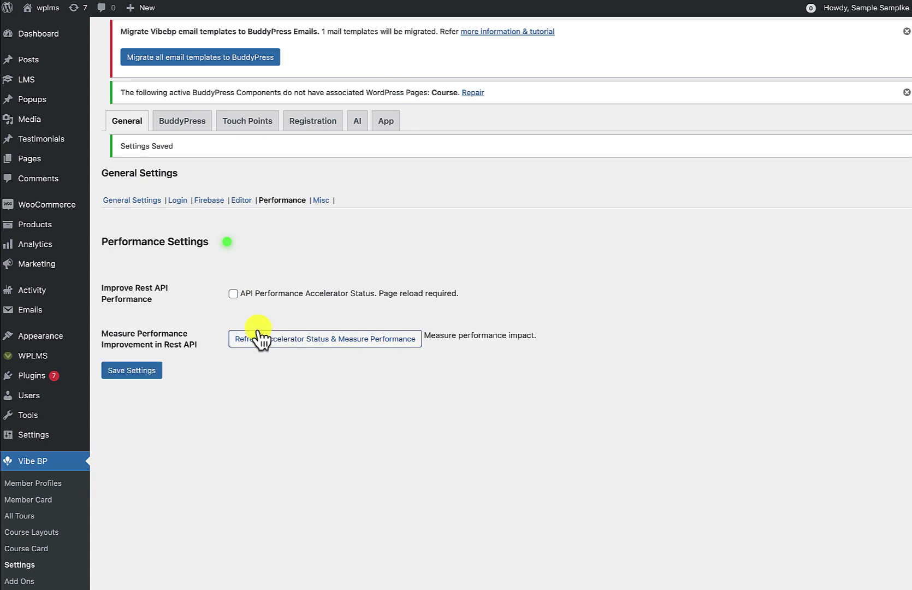
left_click(258, 341)
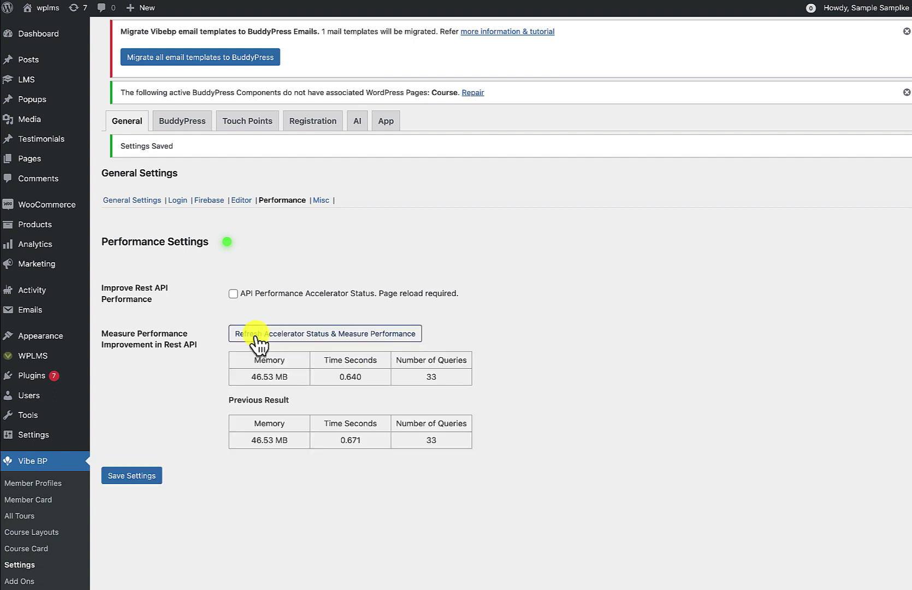
left_click(273, 201)
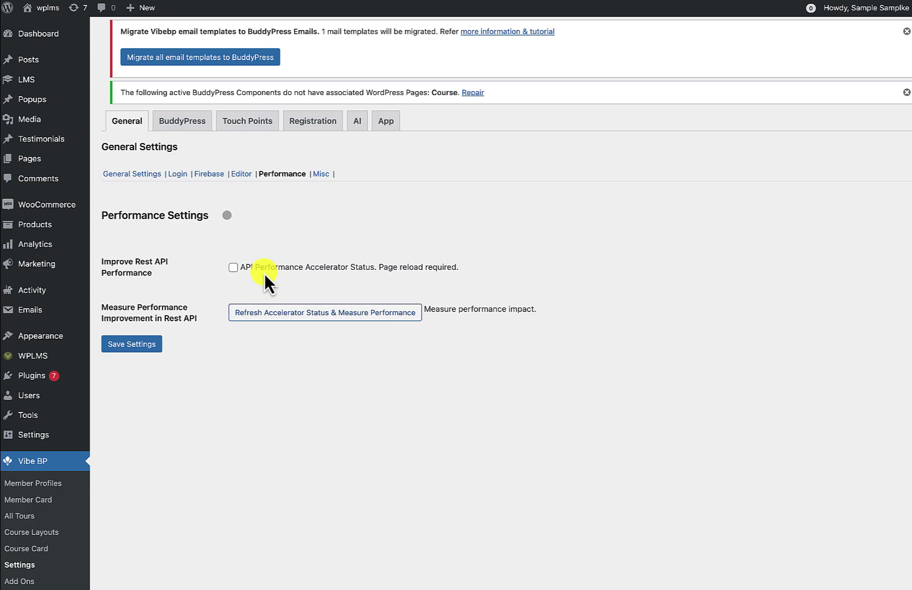
- Reload the site's front end and filter the Network panel to Fetch/XHR requests only
left_click(132, 1)
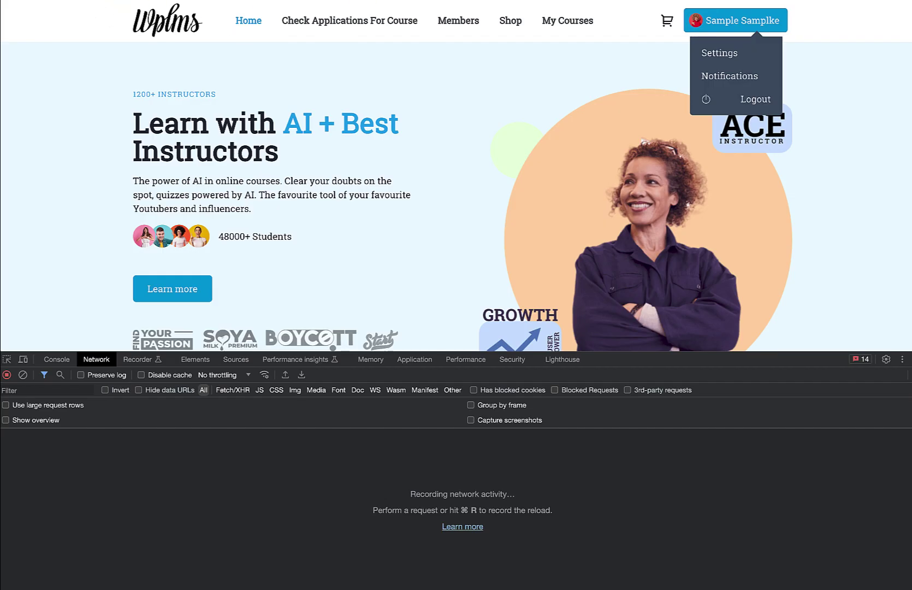
key("F5")
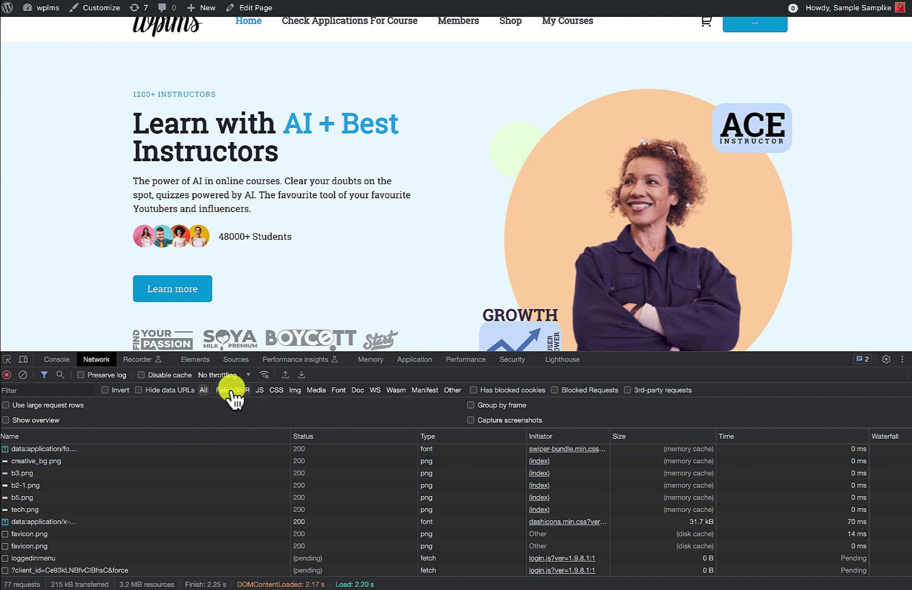
left_click(230, 390)
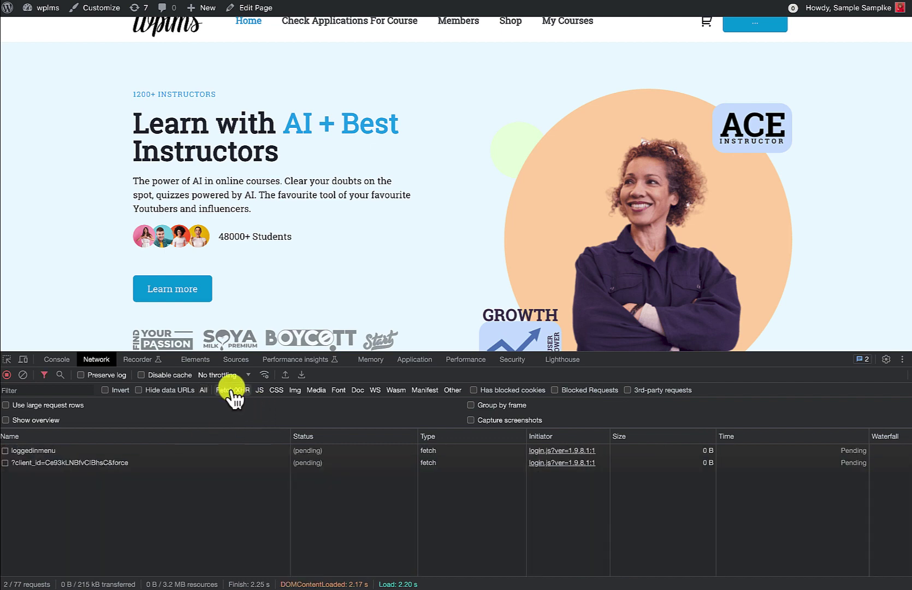
- Inspect the client_id (2.26 s) and loggedinmenu (2.30 s) requests' response and headers, then close details
left_click(46, 465)
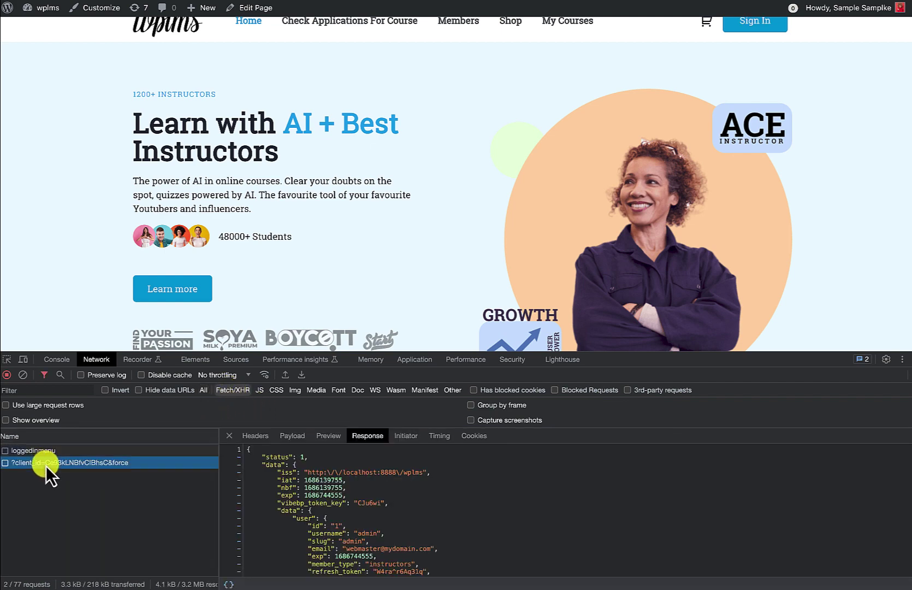
left_click(255, 434)
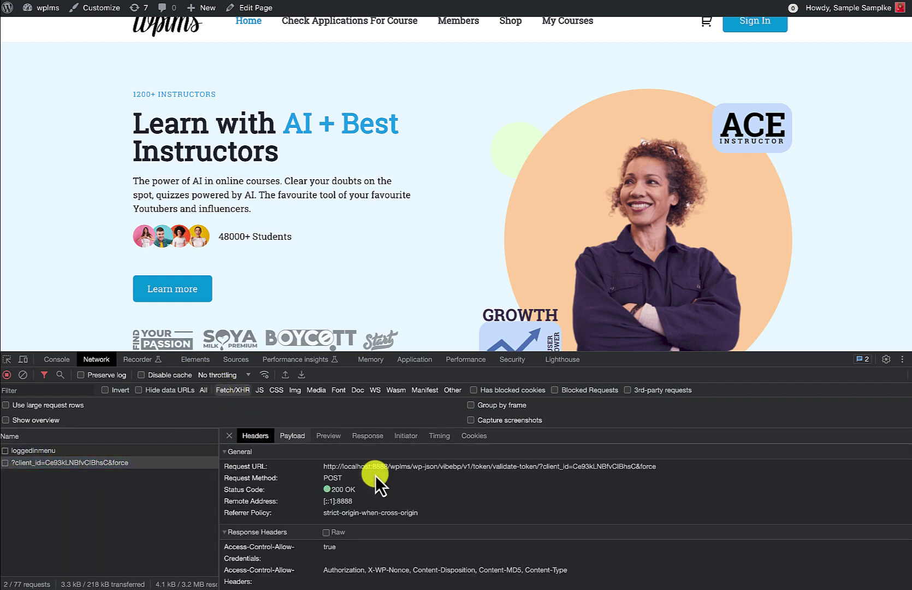
left_click(125, 454)
scroll(457, 493, "down", 5)
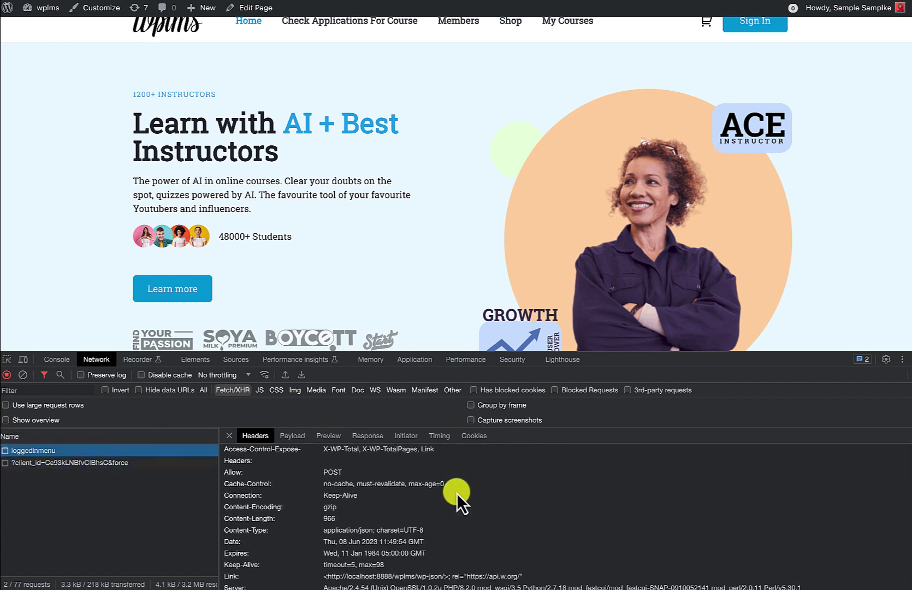
scroll(437, 493, "up", 5)
left_click(93, 464)
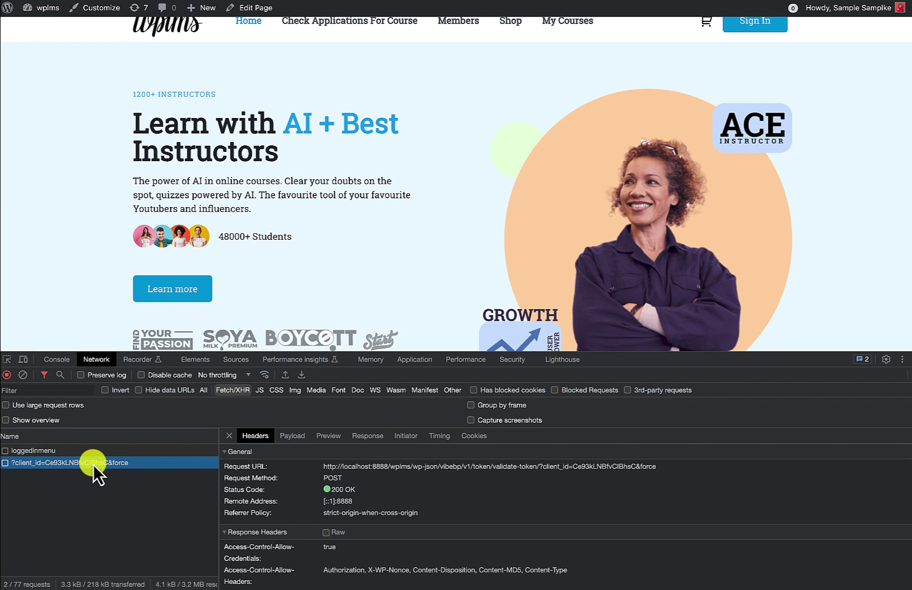
left_click(229, 436)
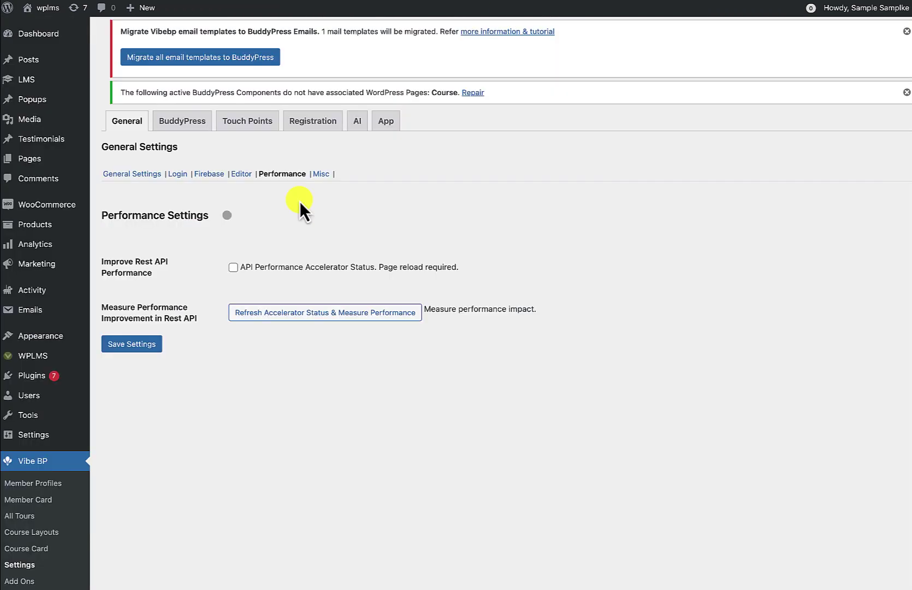
- Save the enabled accelerator, reload Performance, and measure 46.53 MB, 0.674 s, 33 queries
left_click(122, 347)
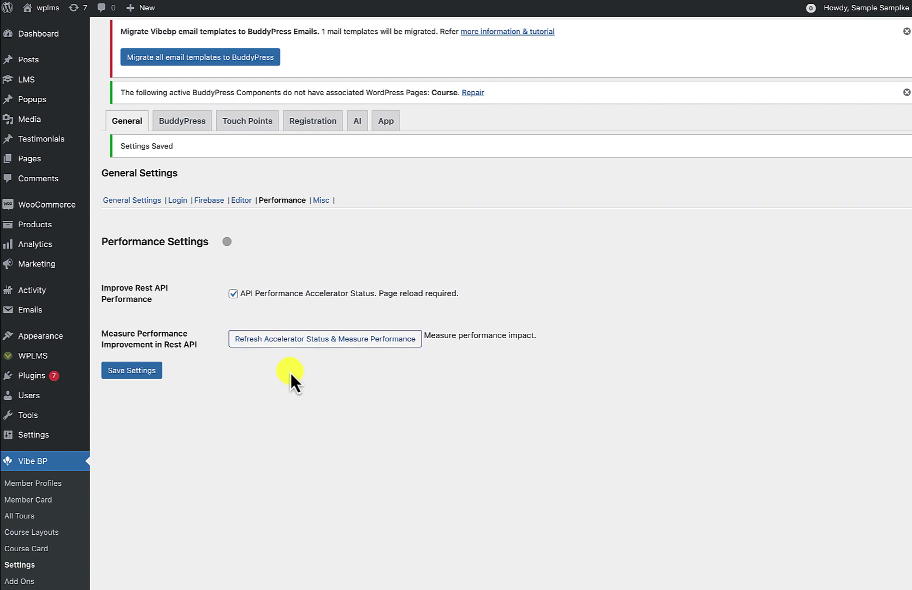
left_click(283, 201)
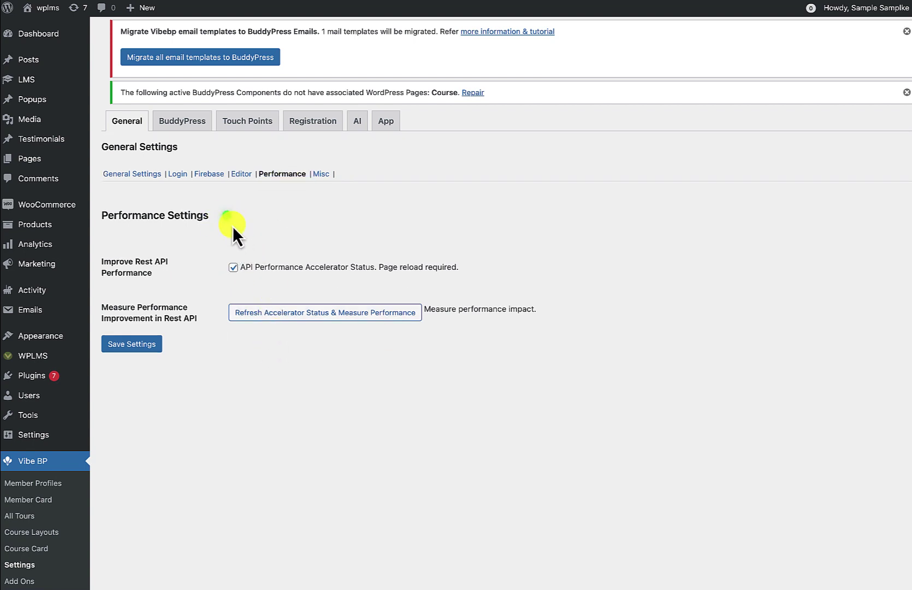
left_click(290, 315)
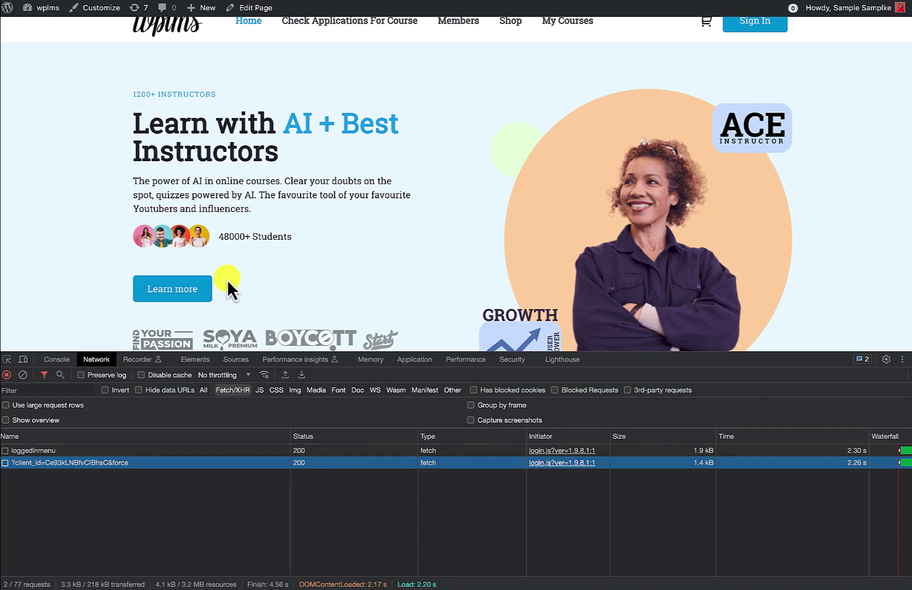
- Turn on Preserve log and reload, bringing loggedinmenu to 955 ms and client_id to 951 ms
right_click(296, 262)
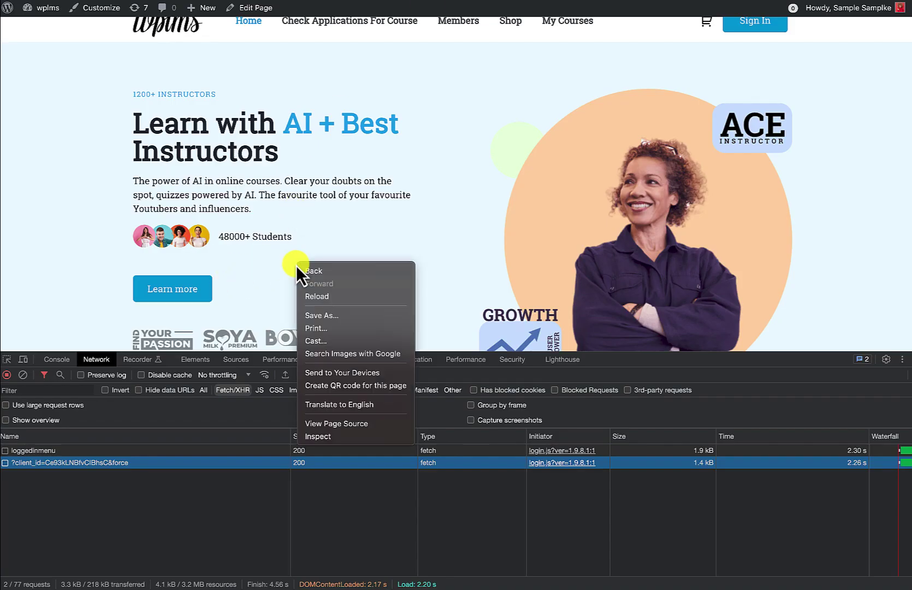
left_click(139, 444)
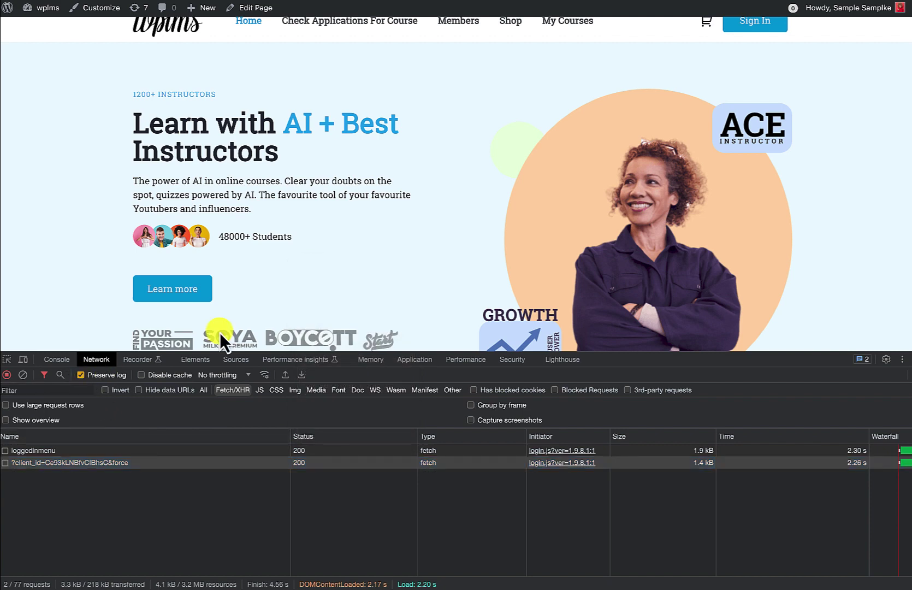
right_click(397, 245)
left_click(416, 274)
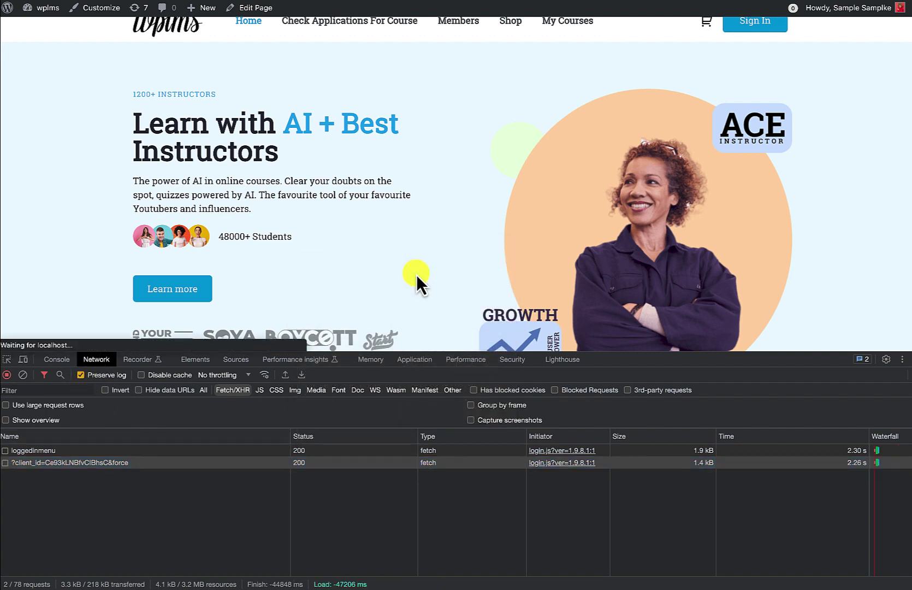